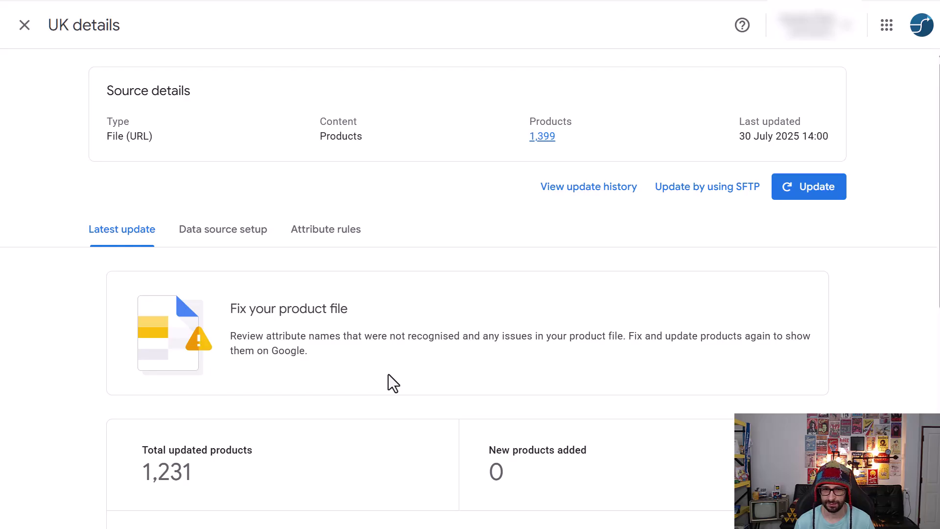
# Step: Scroll through the UK feed's issues to review them
pyautogui.scroll(-2, 393, 383)
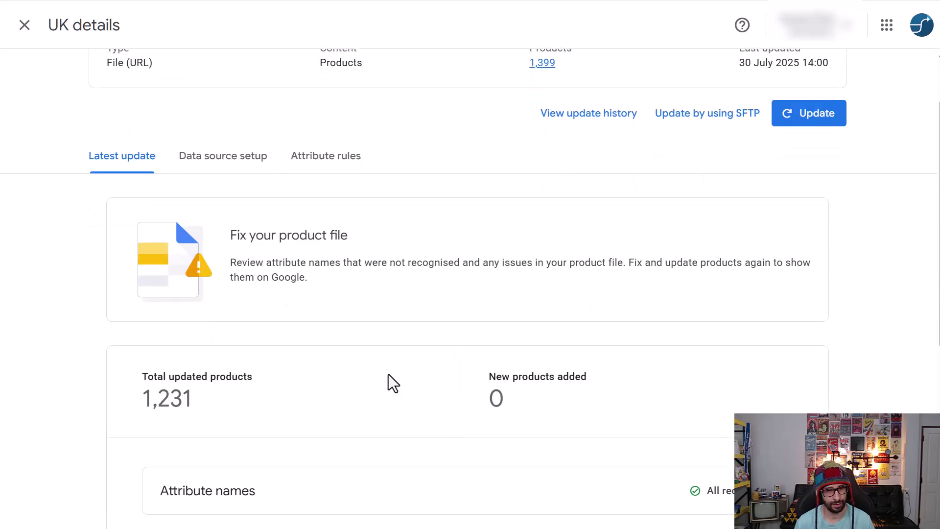
pyautogui.scroll(-4, 154, 242)
pyautogui.scroll(4, 271, 216)
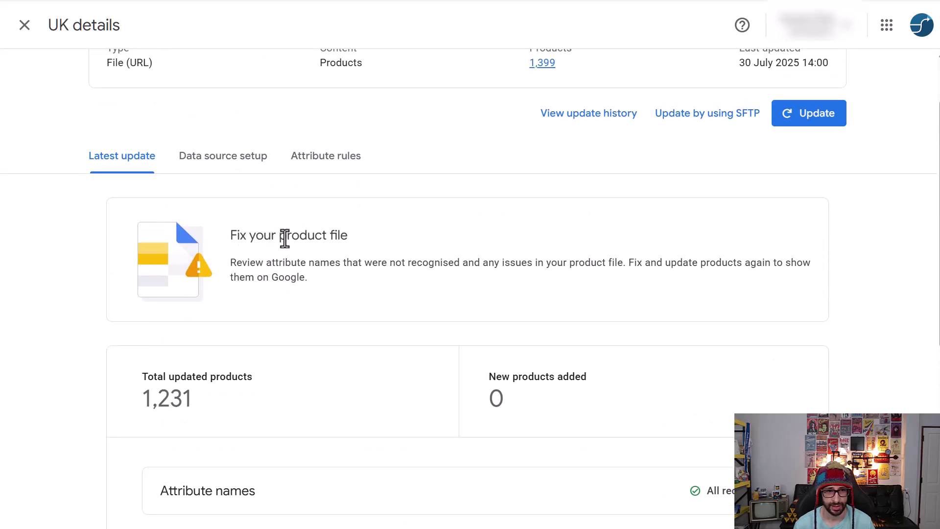
pyautogui.scroll(2, 559, 235)
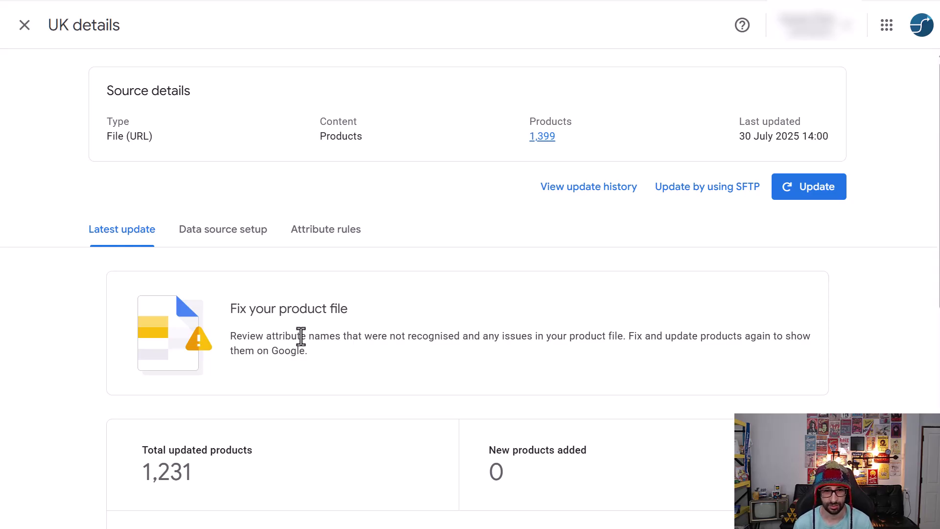
pyautogui.scroll(-2, 385, 362)
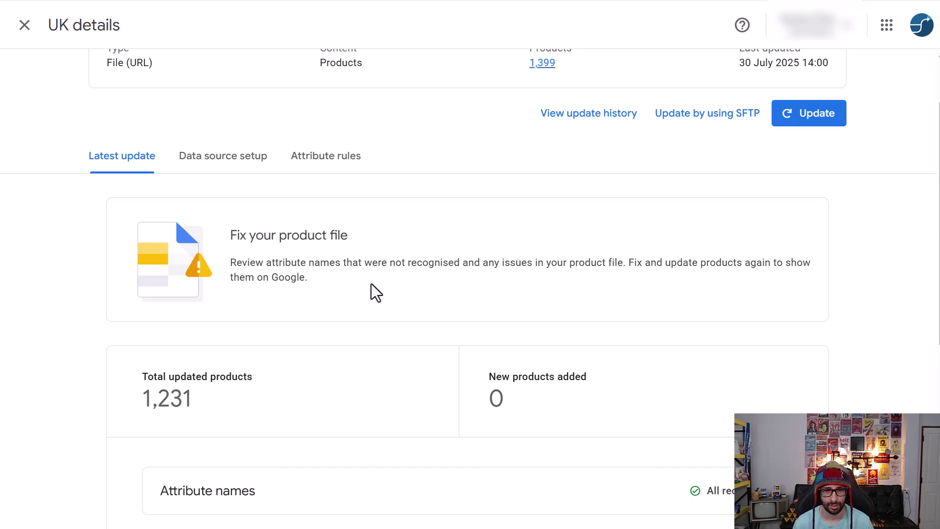
pyautogui.scroll(-3, 318, 300)
pyautogui.scroll(-4, 356, 293)
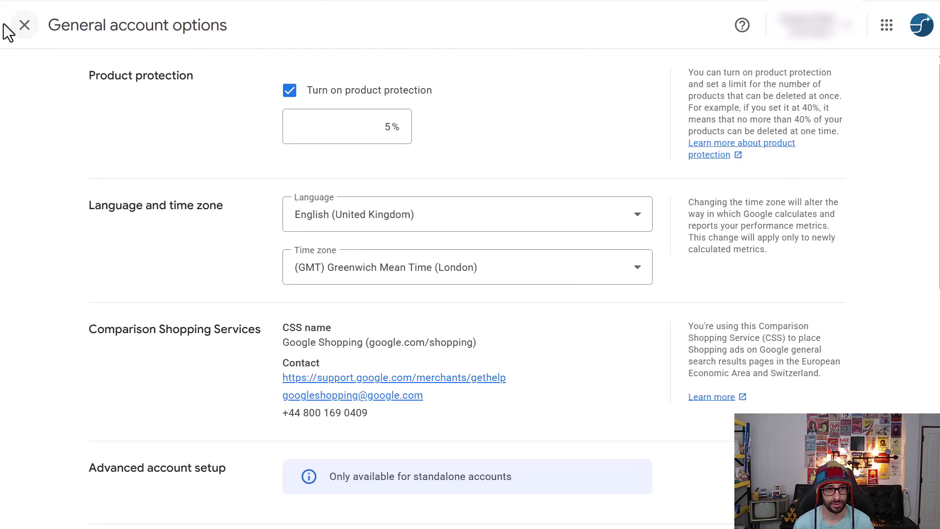
pyautogui.click(15, 29)
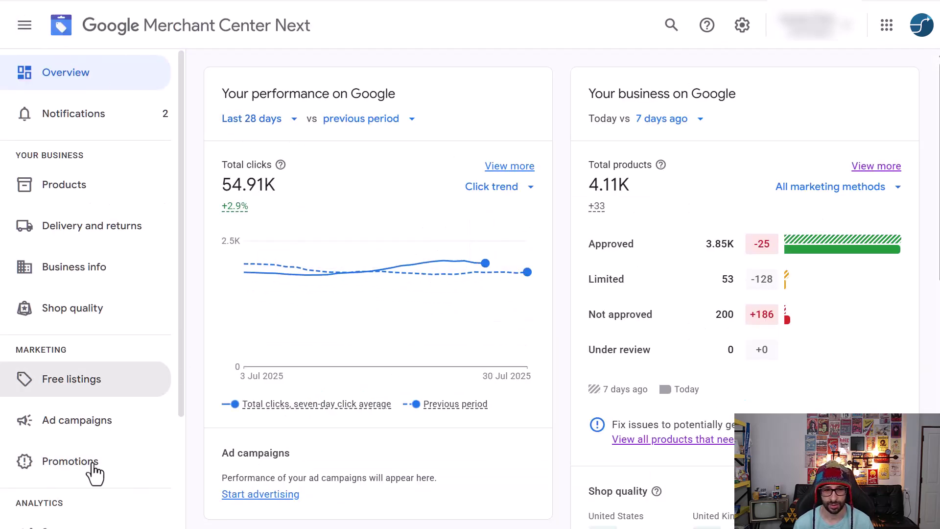
pyautogui.scroll(-3, 118, 382)
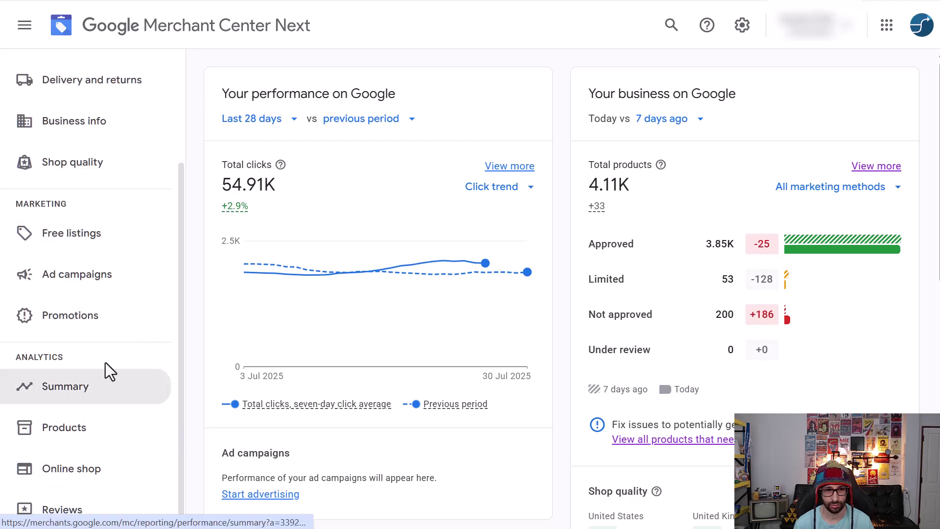
pyautogui.click(741, 26)
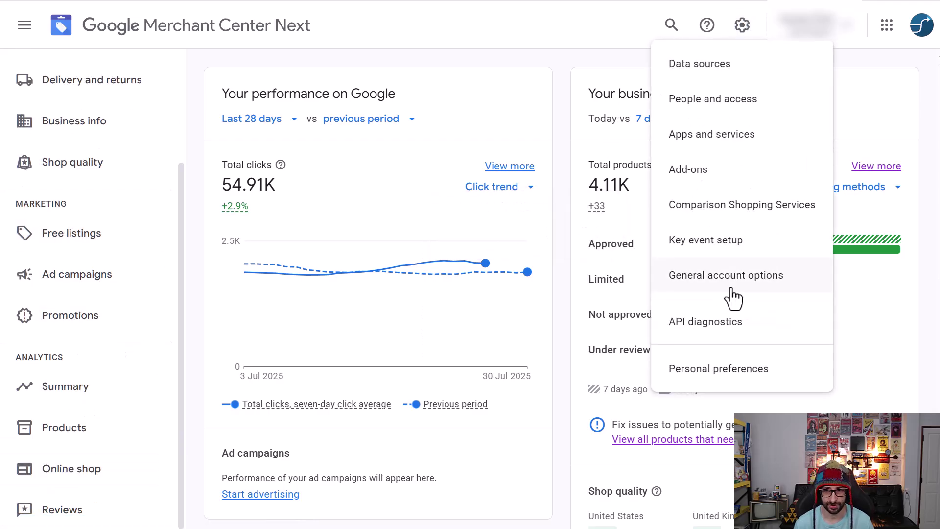
pyautogui.click(733, 294)
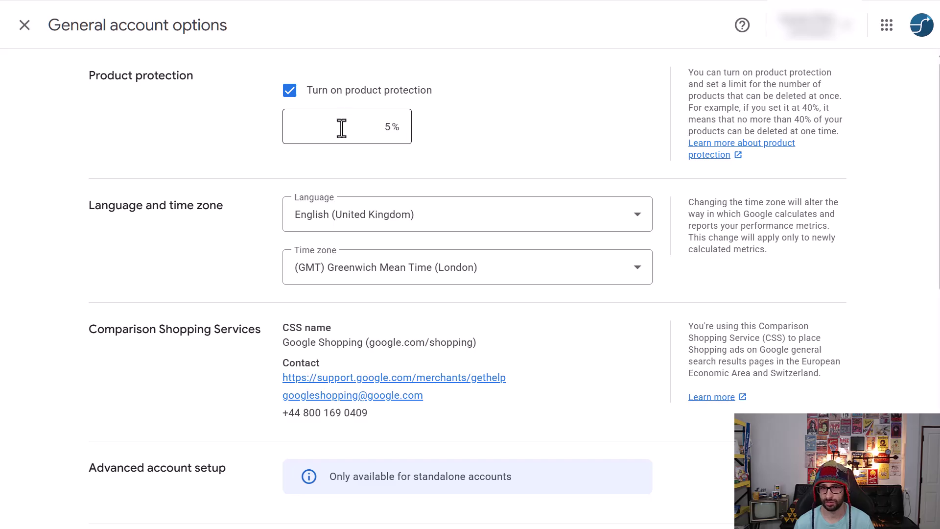
# Step: Replace the 5% product protection limit with 30 and save it
pyautogui.moveTo(341, 129); pyautogui.dragTo(448, 136)
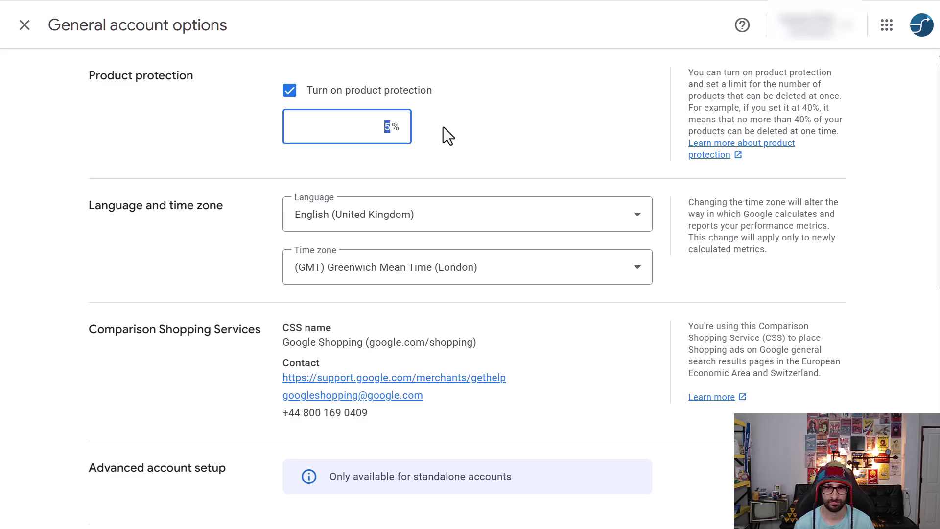
pyautogui.write('30')
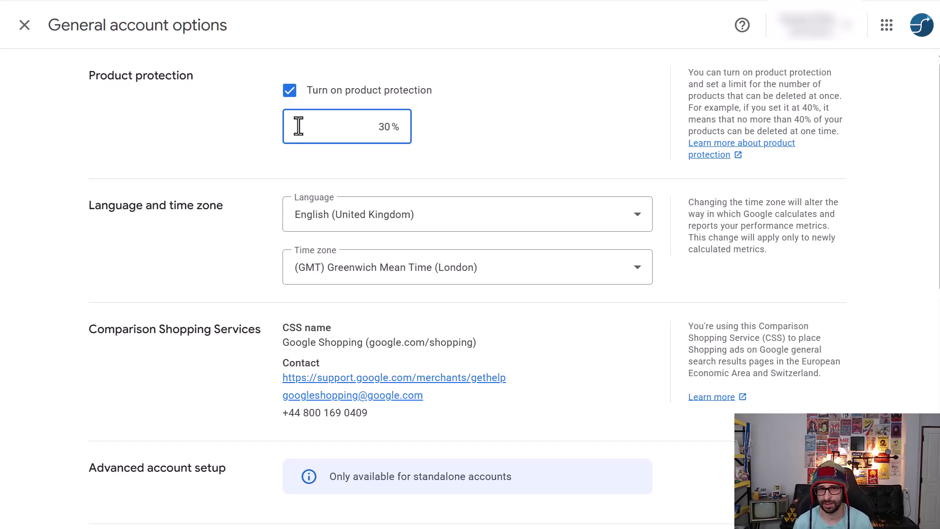
pyautogui.scroll(-10, 441, 185)
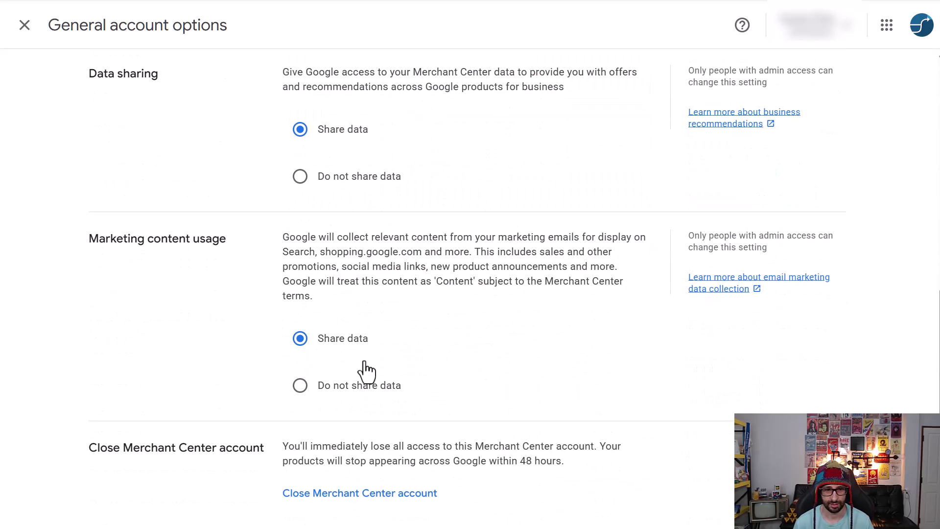
pyautogui.scroll(10, 487, 473)
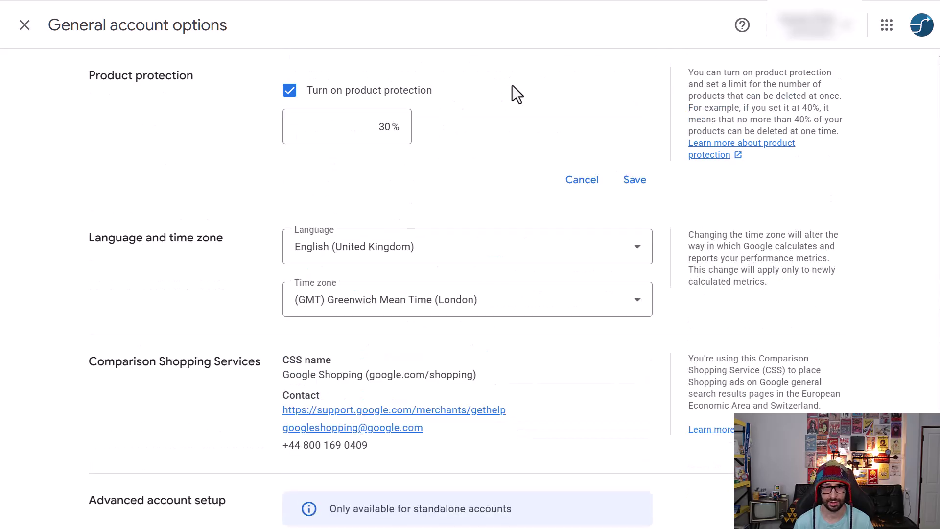
pyautogui.click(639, 185)
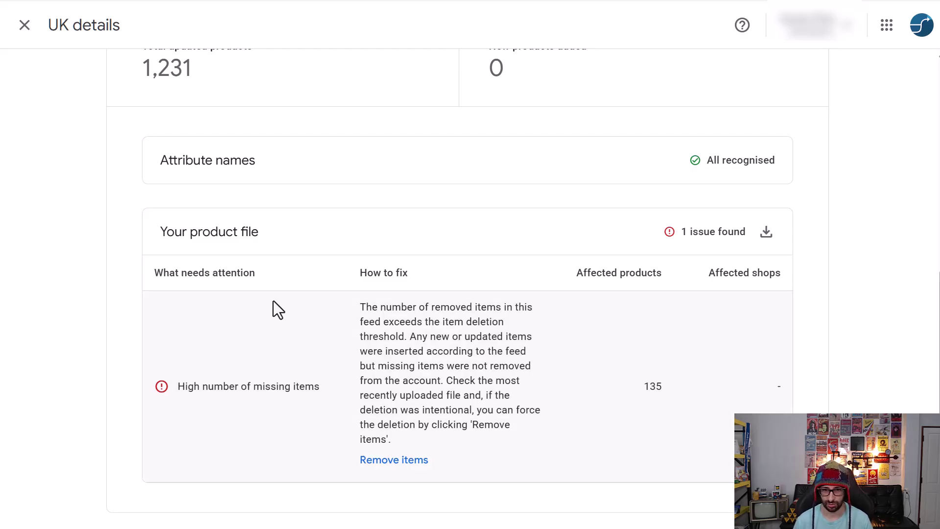
# Step: Close the UK feed details and Data sources pages
pyautogui.scroll(8, 281, 319)
pyautogui.scroll(1, 285, 328)
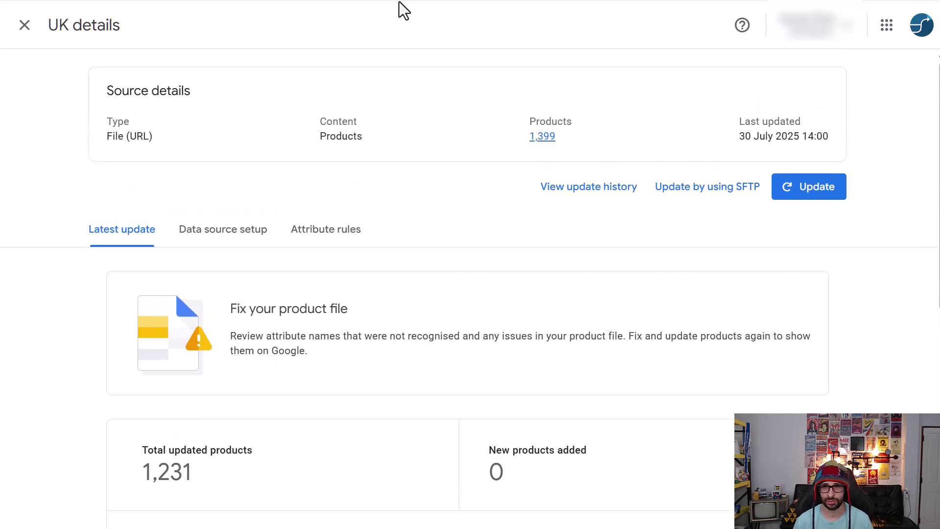
pyautogui.click(24, 24)
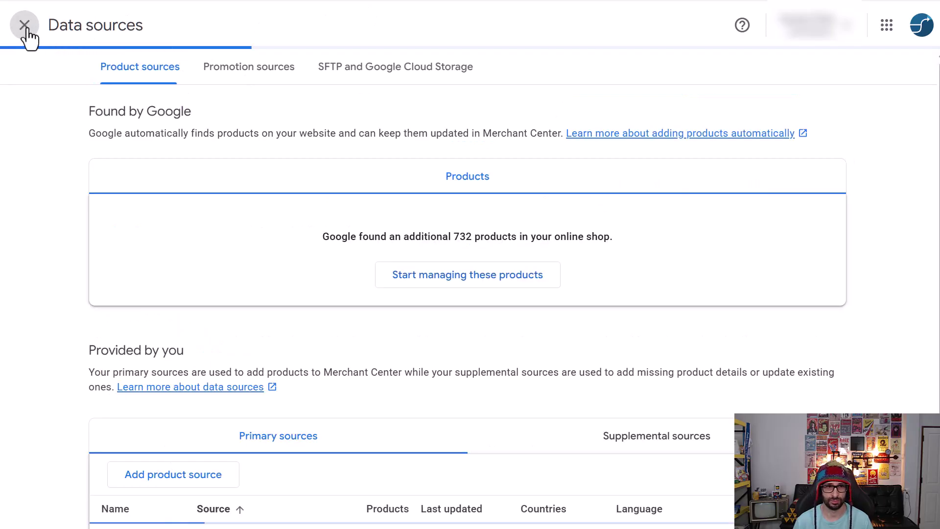
pyautogui.click(24, 24)
# Step: Reopen Data sources from the settings menu and scroll down to the UK primary source
pyautogui.click(742, 26)
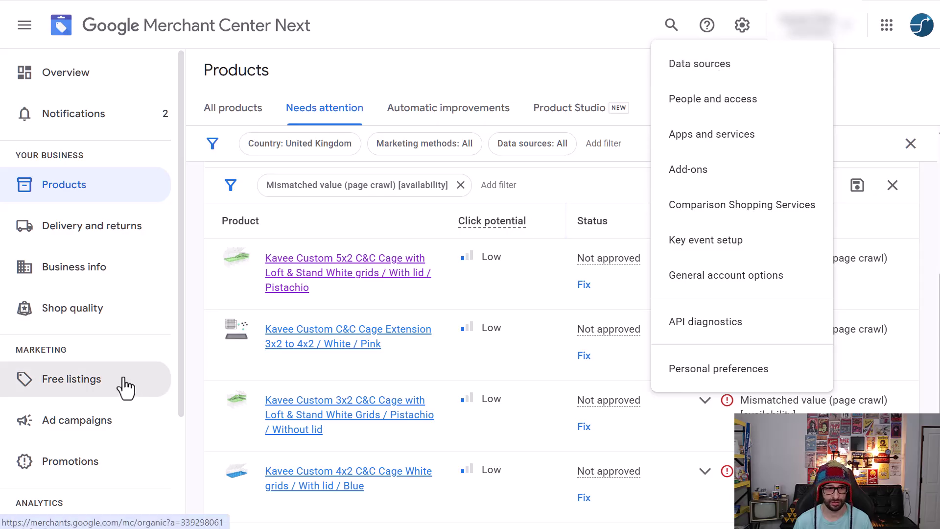
pyautogui.scroll(-3, 125, 387)
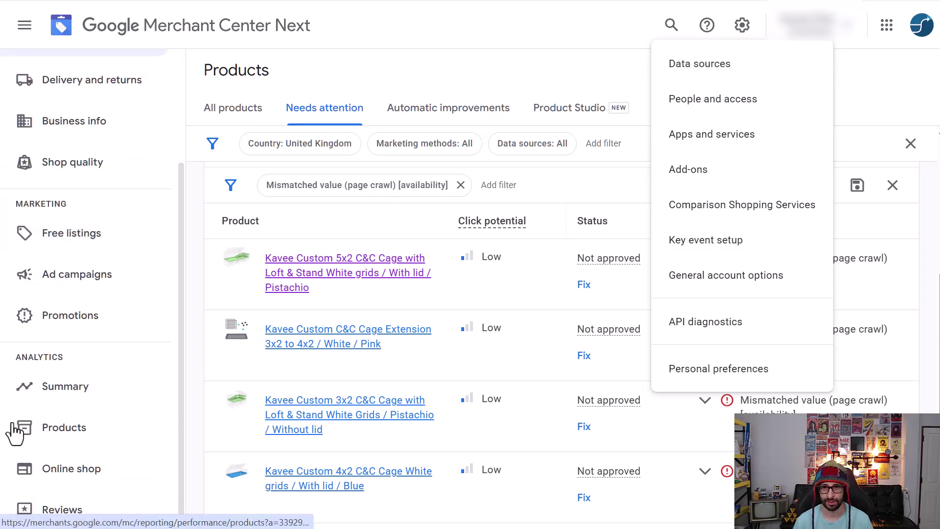
pyautogui.click(728, 64)
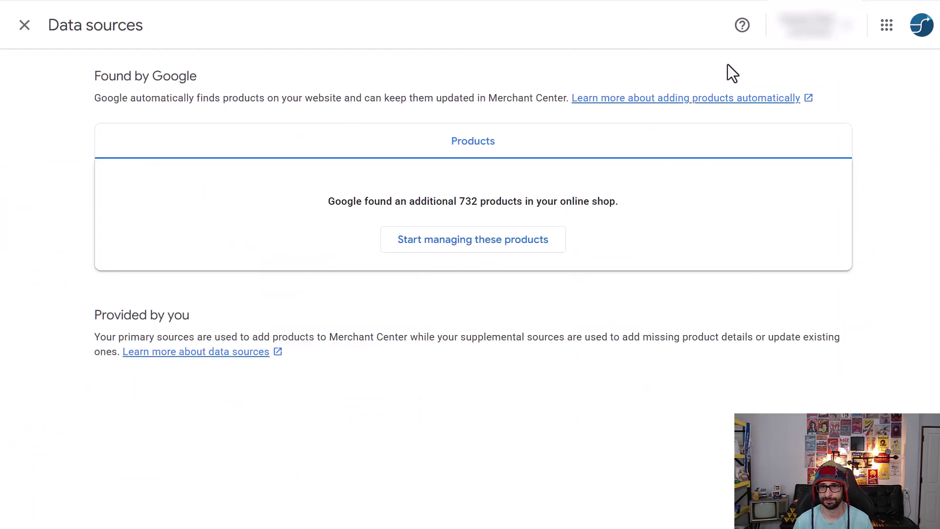
pyautogui.scroll(-1, 272, 358)
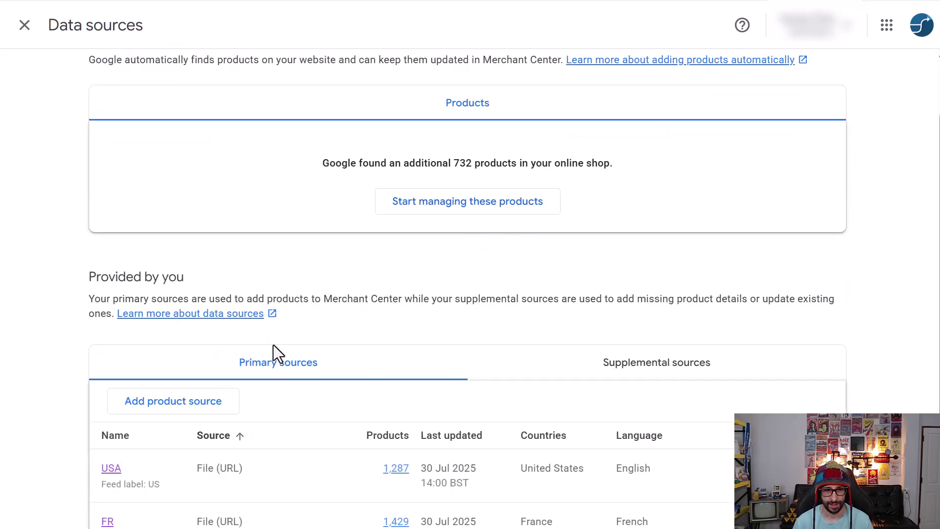
pyautogui.scroll(-2, 273, 345)
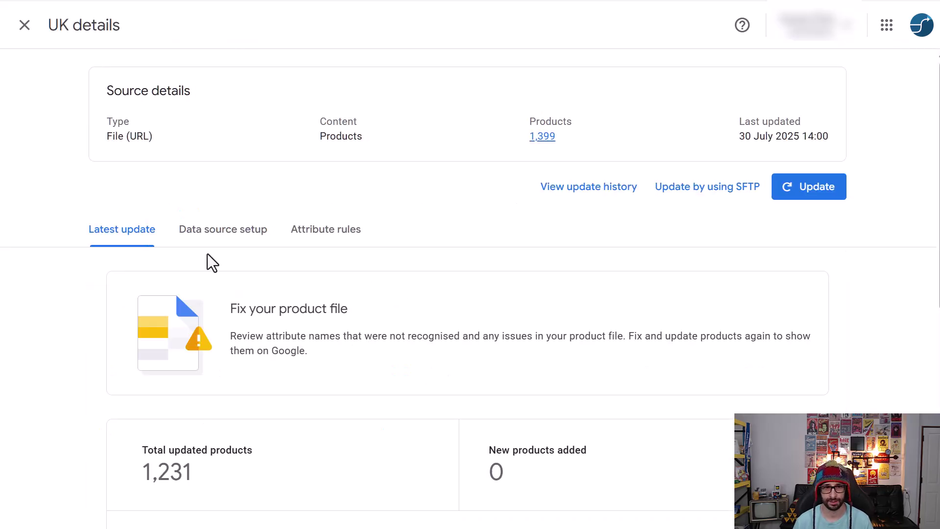
# Step: Force-remove the UK feed's 135 missing items and confirm the permanent removal
pyautogui.scroll(-8, 287, 298)
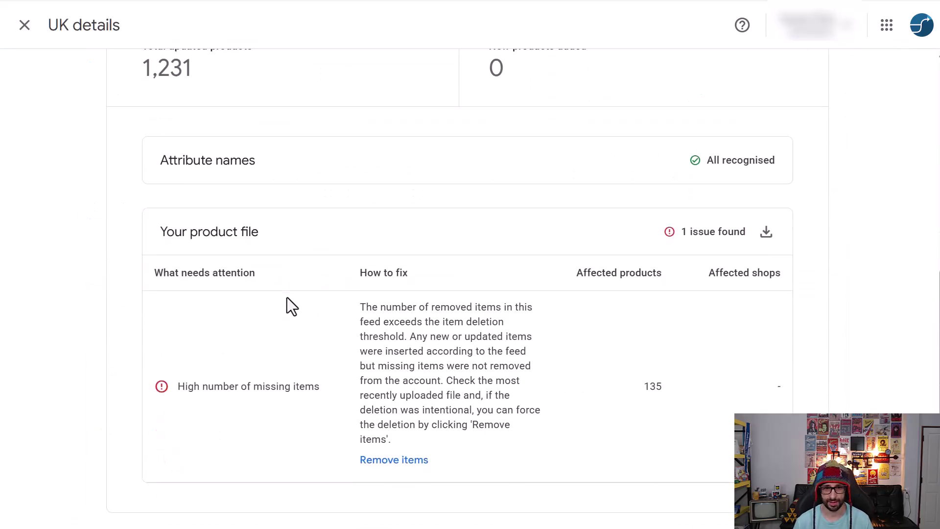
pyautogui.click(424, 469)
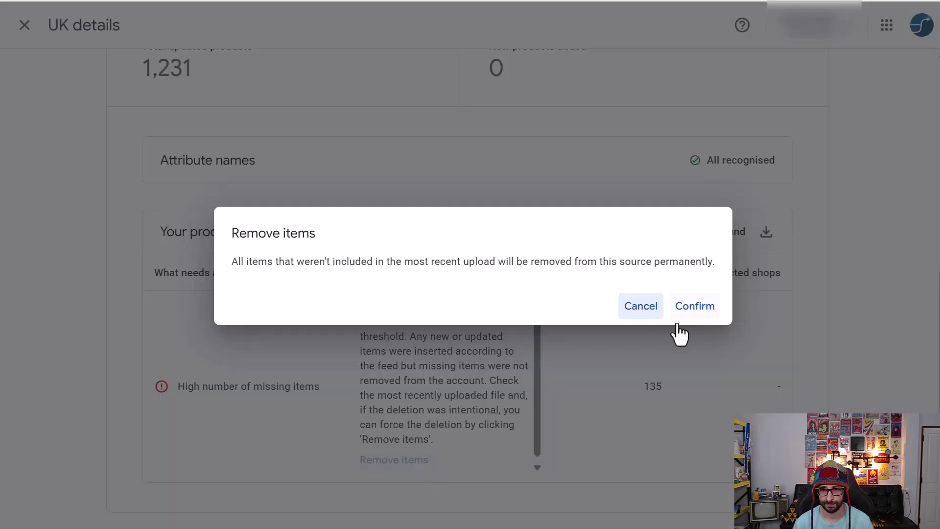
pyautogui.click(685, 317)
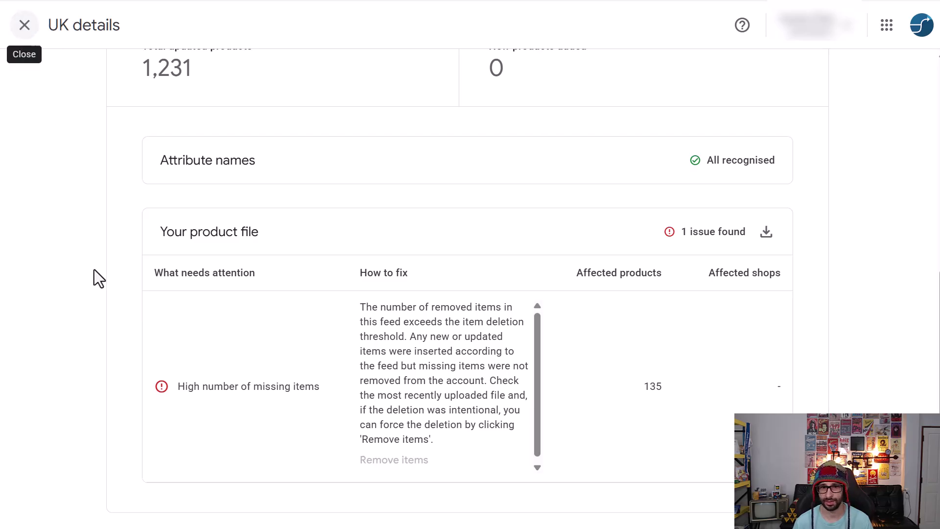
pyautogui.scroll(5, 108, 295)
# Step: Close UK details and Data sources to return to the Products Needs attention list
pyautogui.click(24, 25)
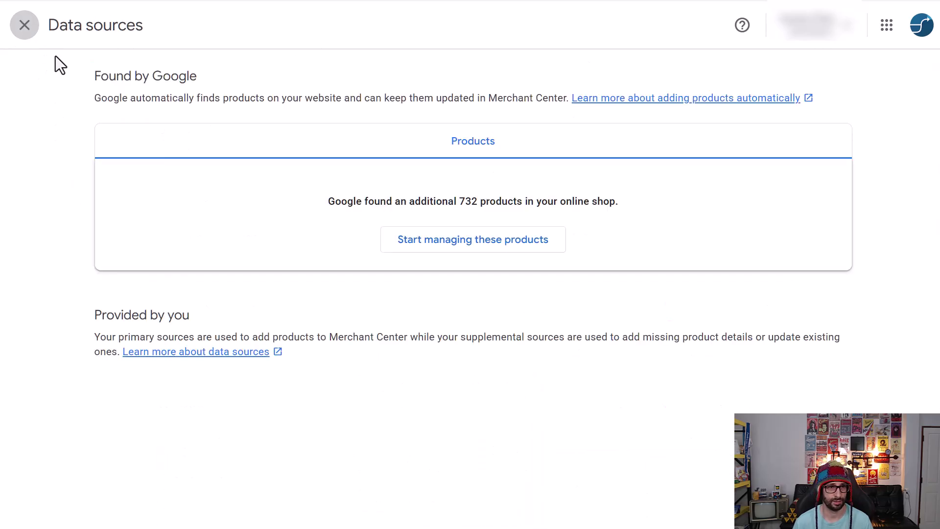
pyautogui.click(25, 25)
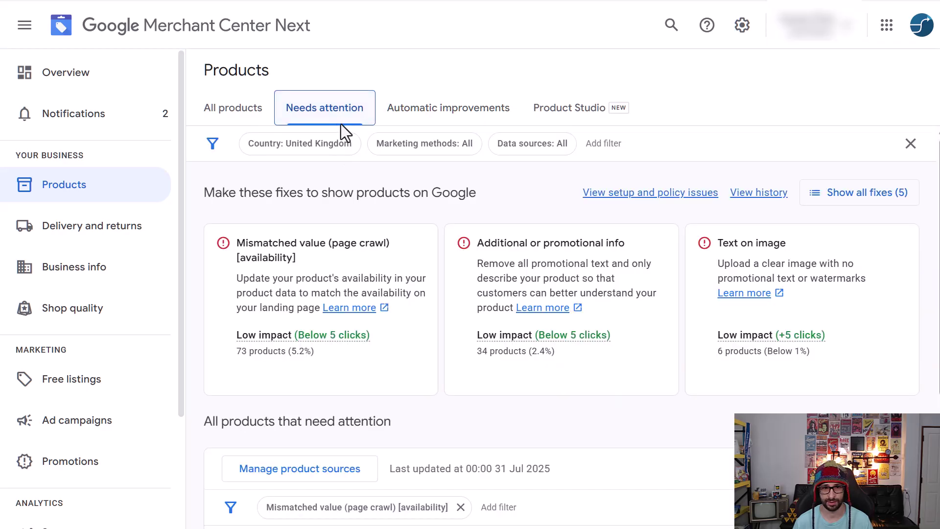
pyautogui.scroll(6, 315, 216)
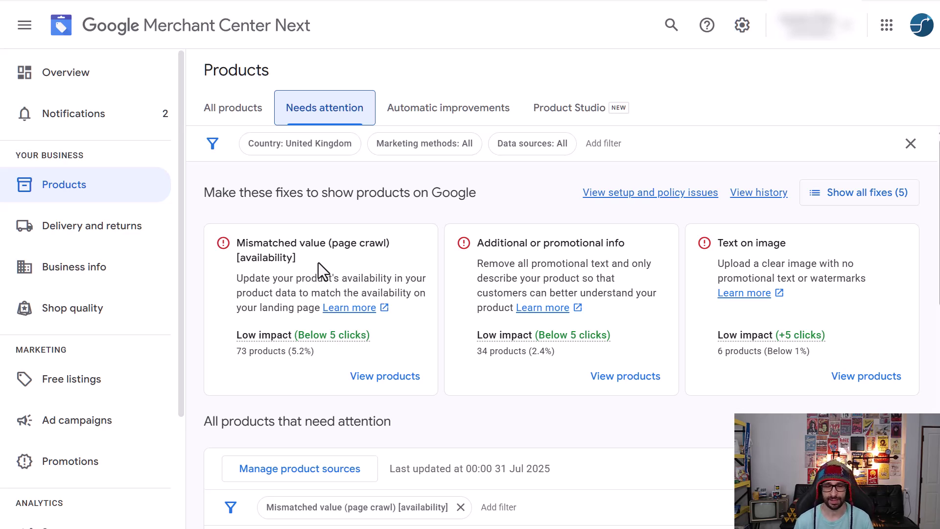
pyautogui.click(740, 26)
# Step: Open General account options and select the 30% product protection value
pyautogui.click(726, 275)
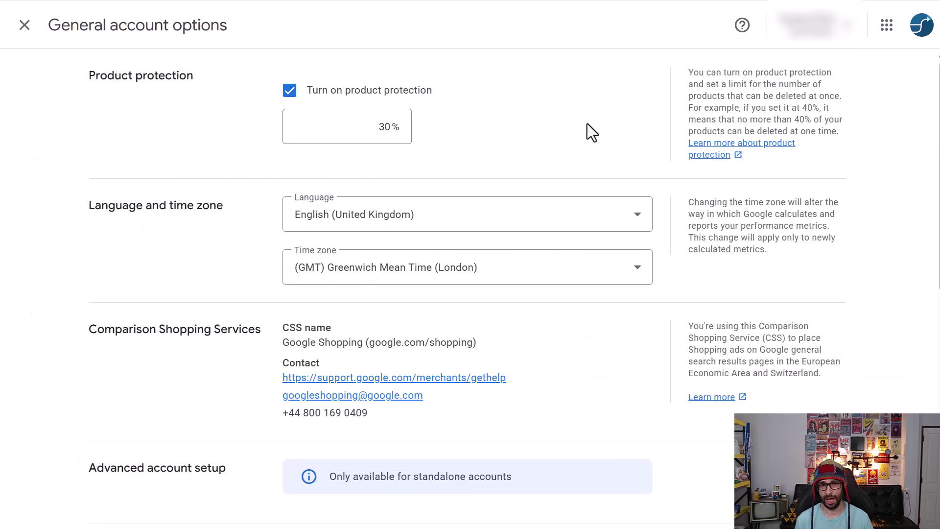
pyautogui.click(380, 127)
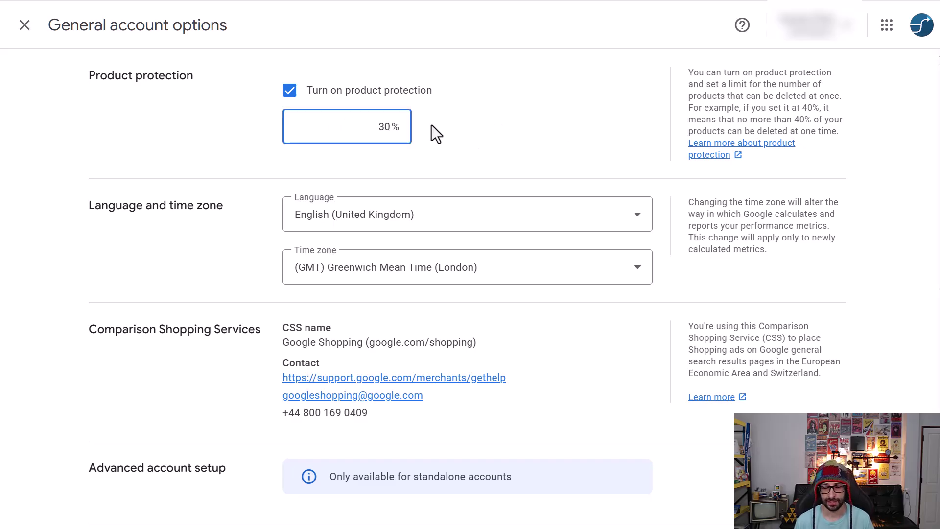
pyautogui.doubleClick(380, 134)
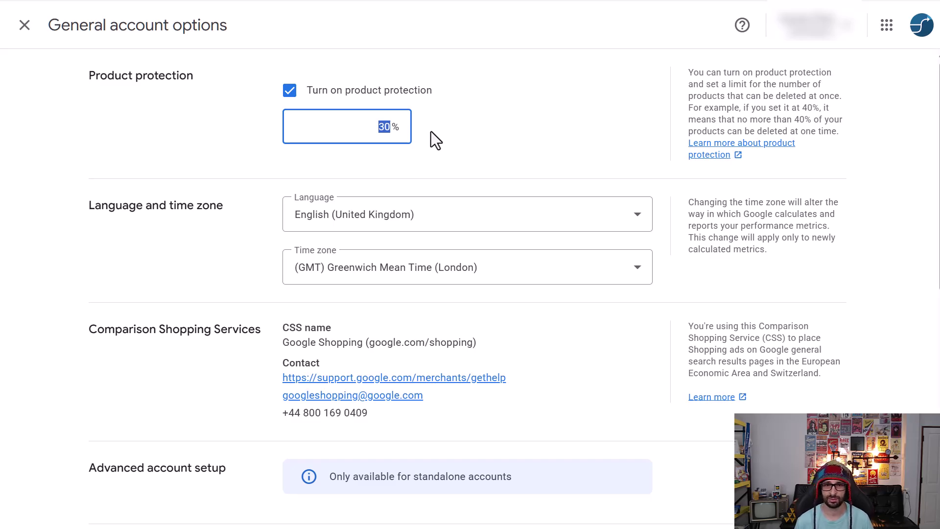
pyautogui.click(368, 128)
pyautogui.moveTo(367, 128); pyautogui.dragTo(429, 130)
pyautogui.click(430, 131)
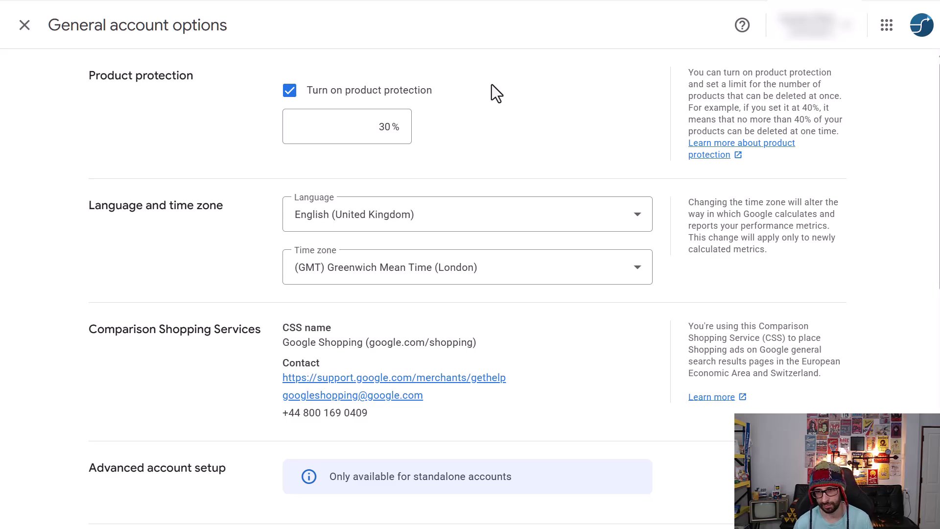
# Step: Focus the 30% protection field, then dismiss the settings menu to return to Products
pyautogui.click(350, 129)
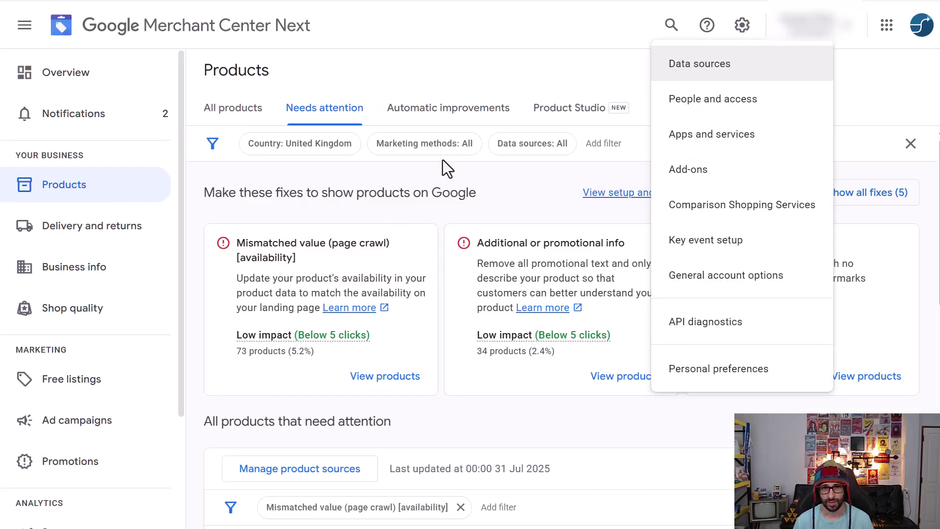
pyautogui.click(545, 188)
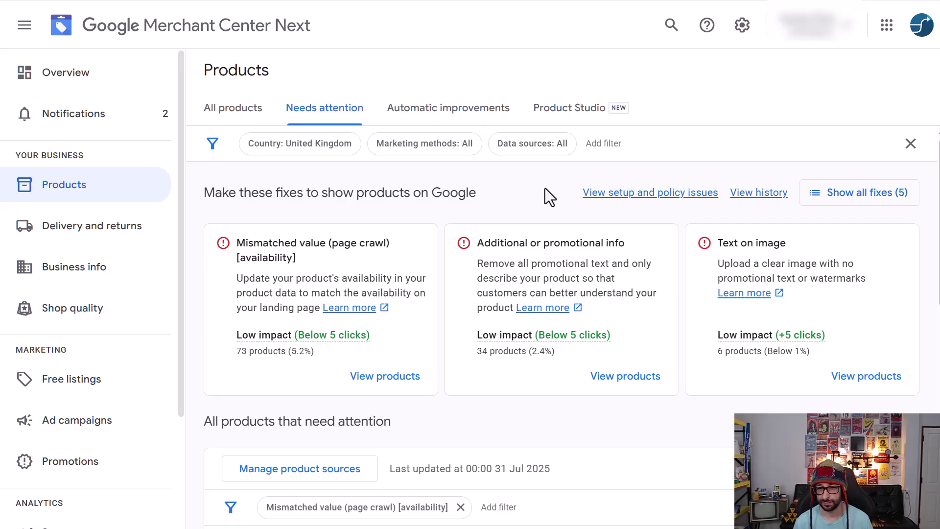